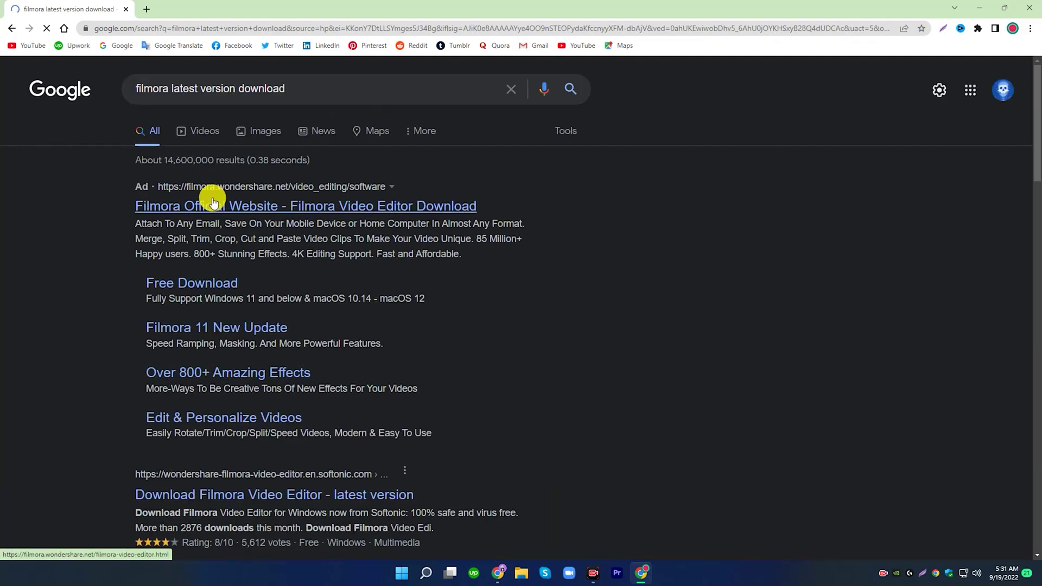
Step: Open the Filmora official website from the search results for the latest version download
scroll(293, 244, "down", 2)
scroll(366, 340, "up", 2)
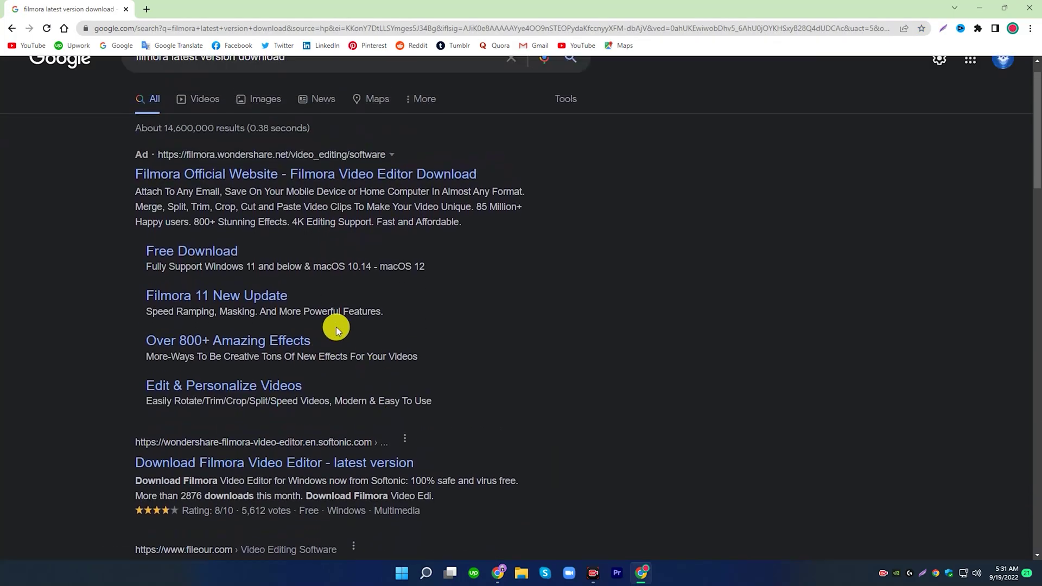
left_click(202, 205)
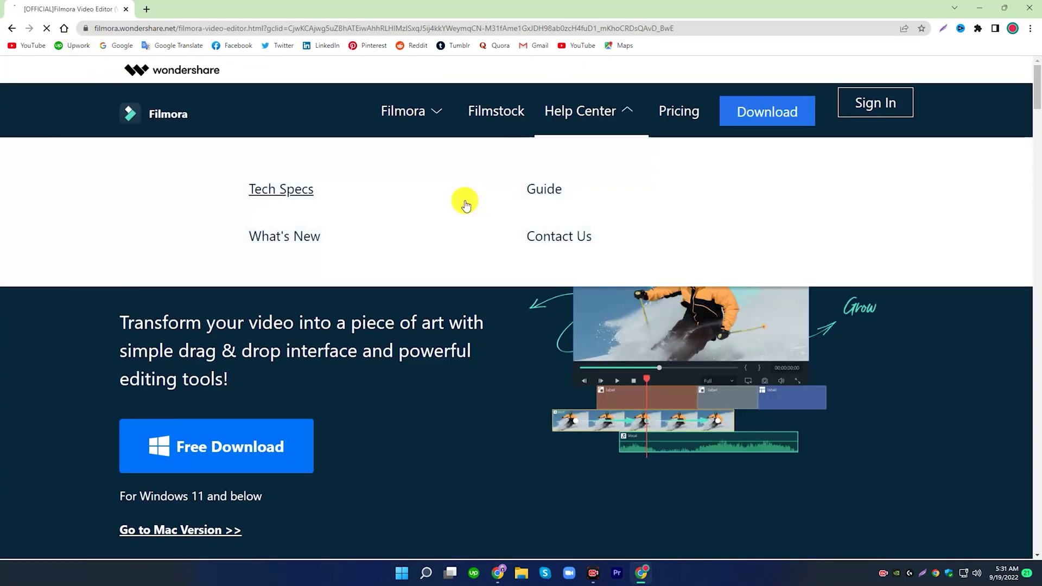
Step: Look over the Filmora product page and download the free Windows installer
scroll(413, 244, "down", 1)
scroll(356, 310, "down", 2)
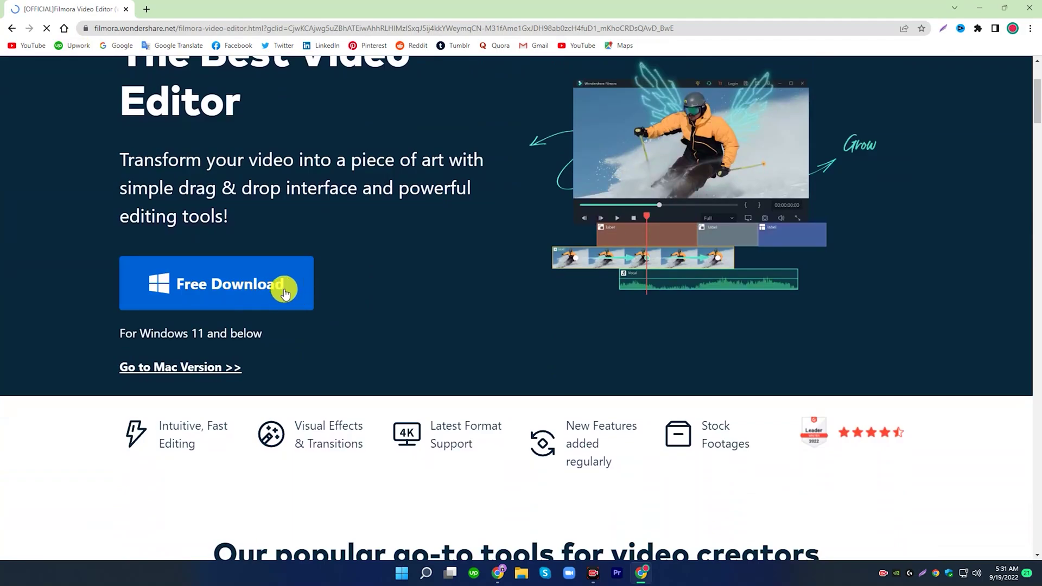
scroll(288, 290, "down", 12)
scroll(550, 282, "down", 4)
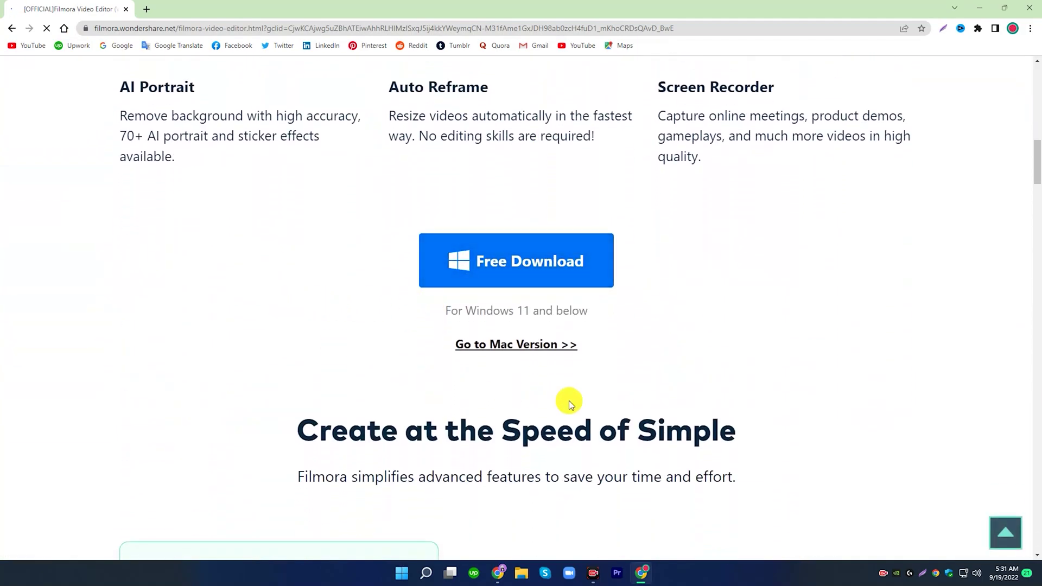
scroll(673, 379, "up", 14)
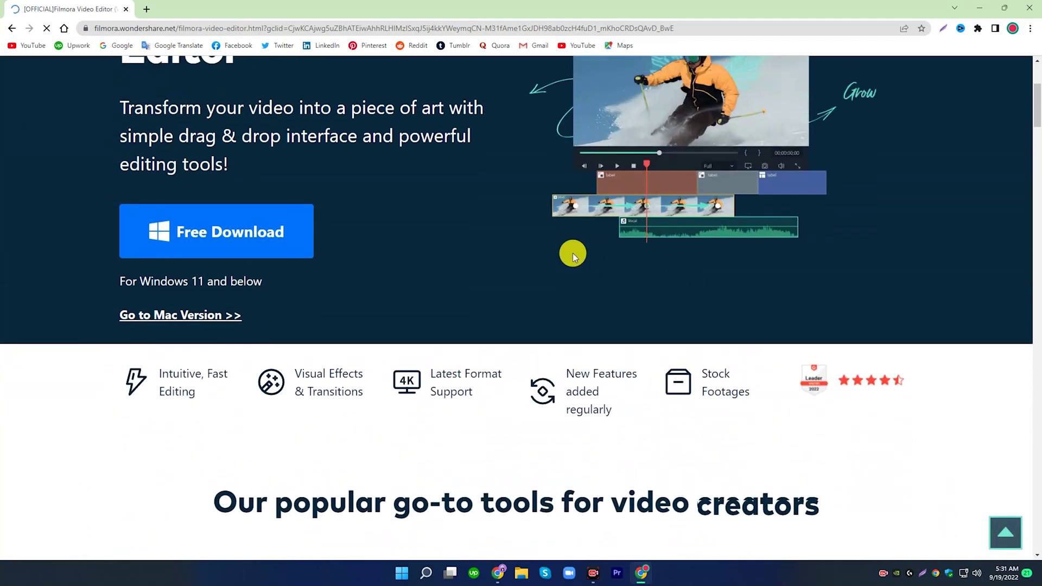
scroll(570, 252, "up", 3)
left_click(212, 396)
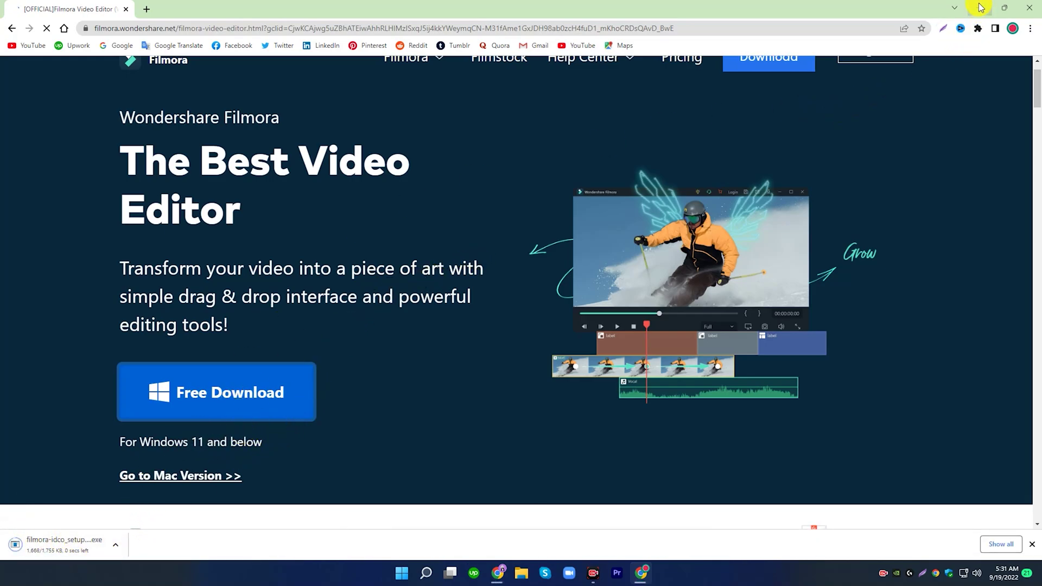
Step: Run the downloaded filmora-idco_setup_full1901 installer from the Downloads folder and allow it to start
left_click(981, 8)
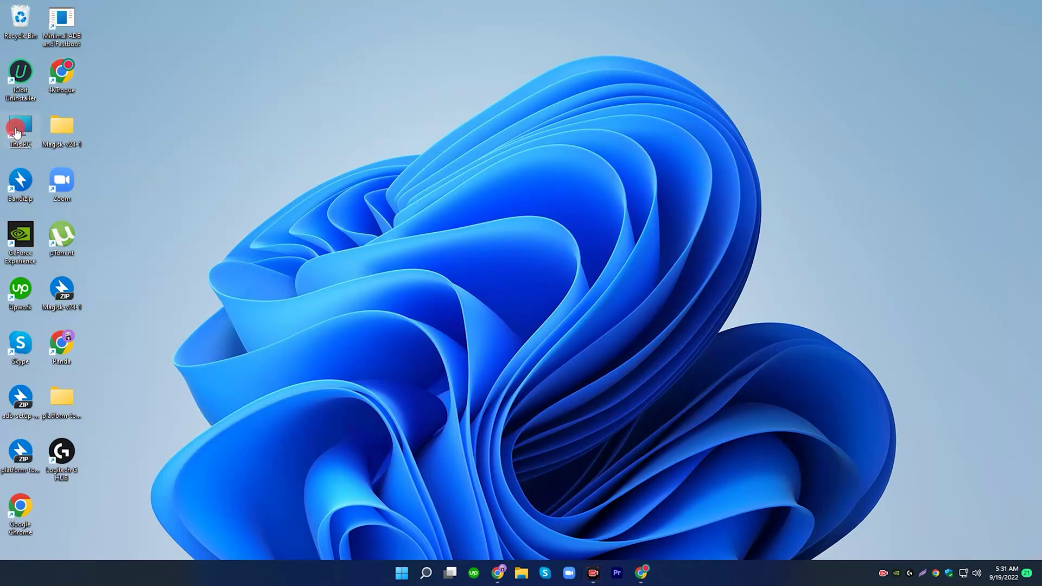
double_click(16, 143)
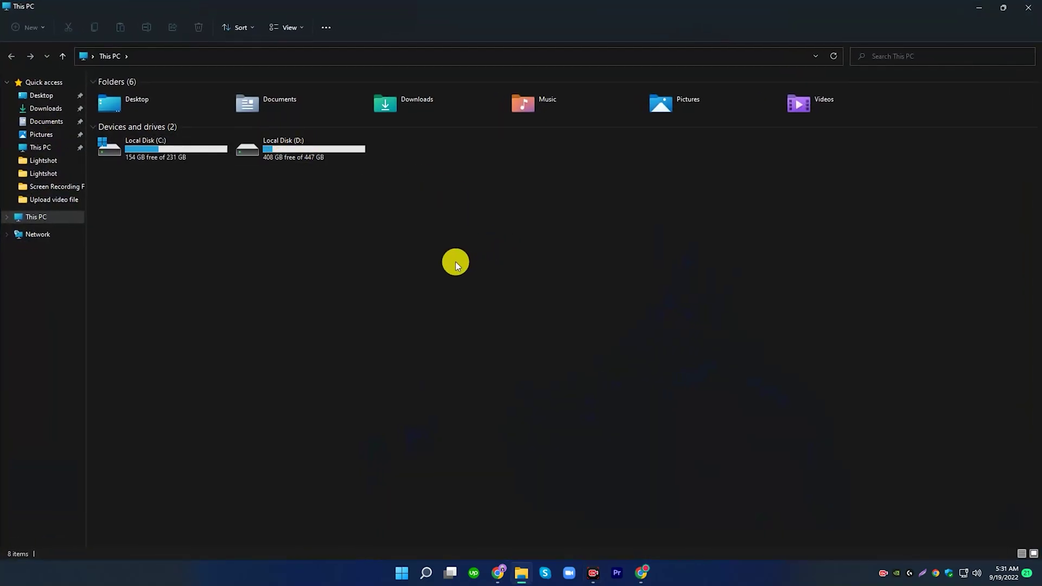
left_click(42, 109)
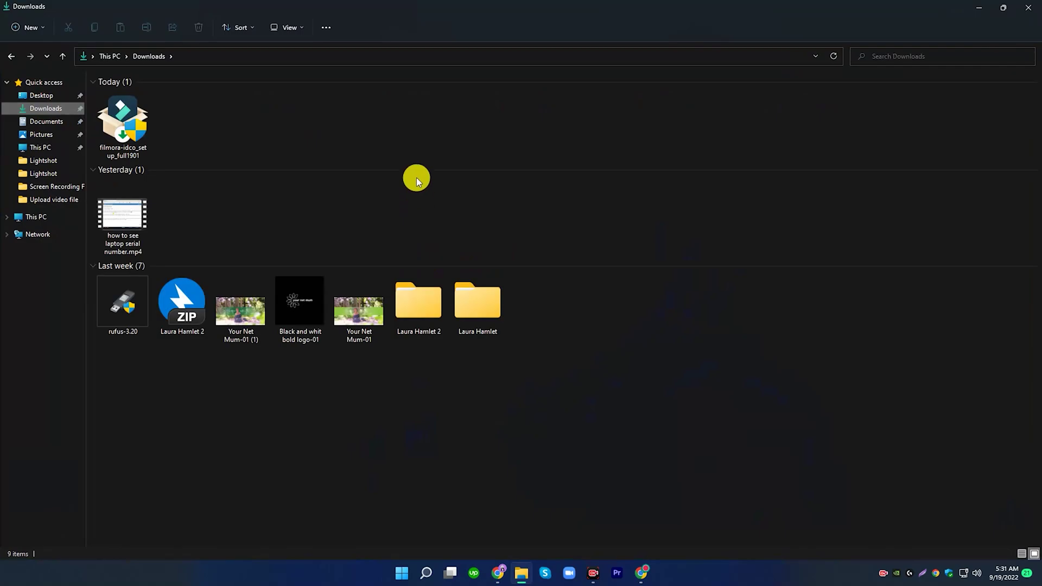
left_click(372, 171)
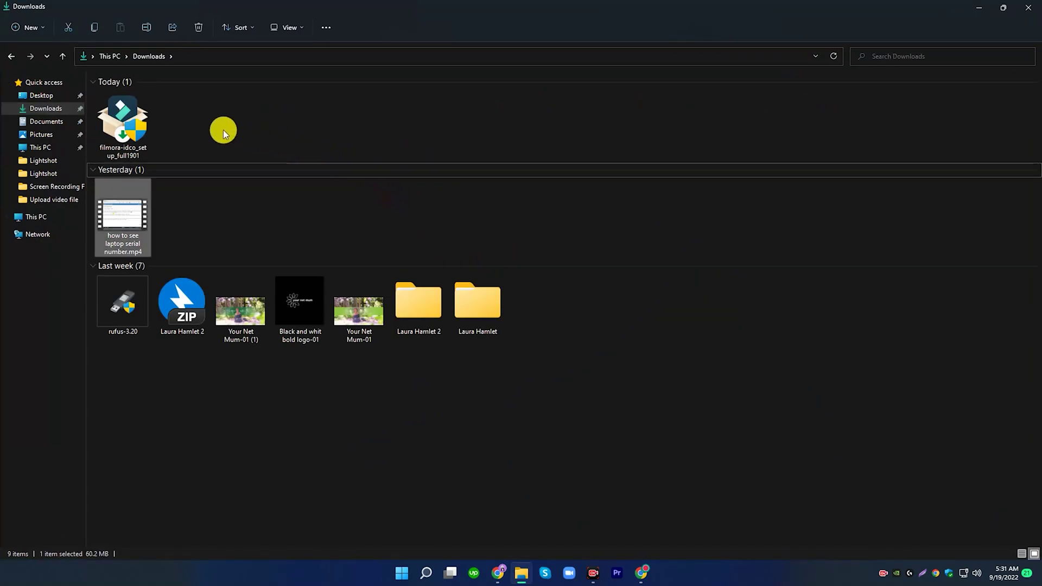
left_click(127, 122)
right_click(126, 116)
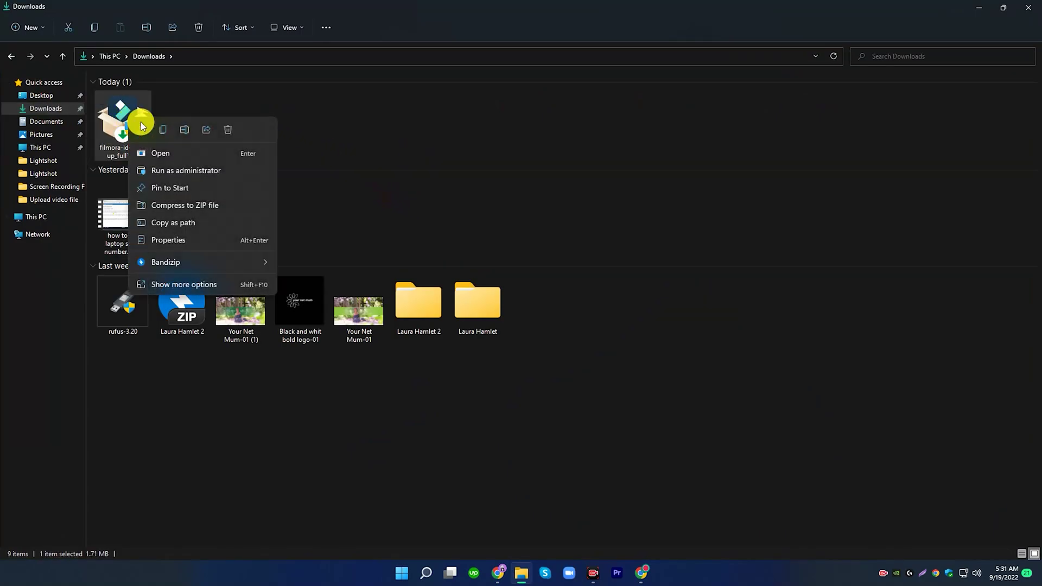
left_click(187, 154)
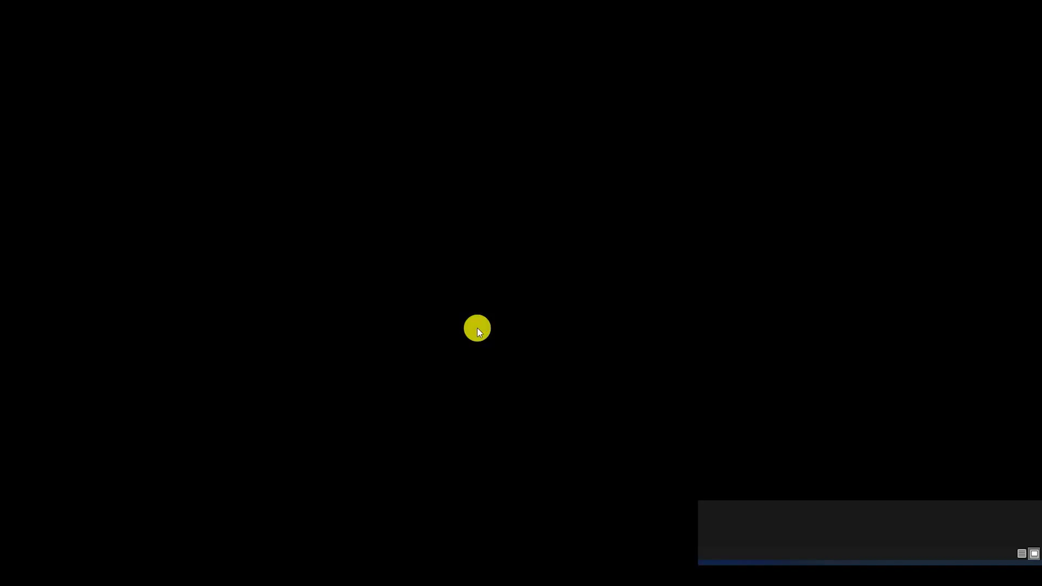
left_click(477, 328)
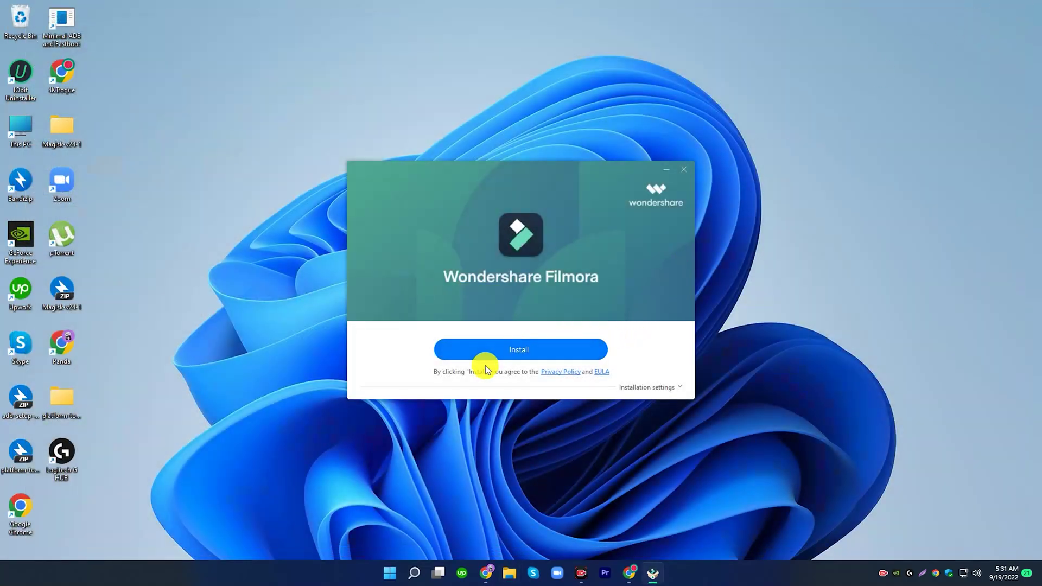
Step: Install Wondershare Filmora, start it, and close the browser with the post-installation web page
left_click(535, 351)
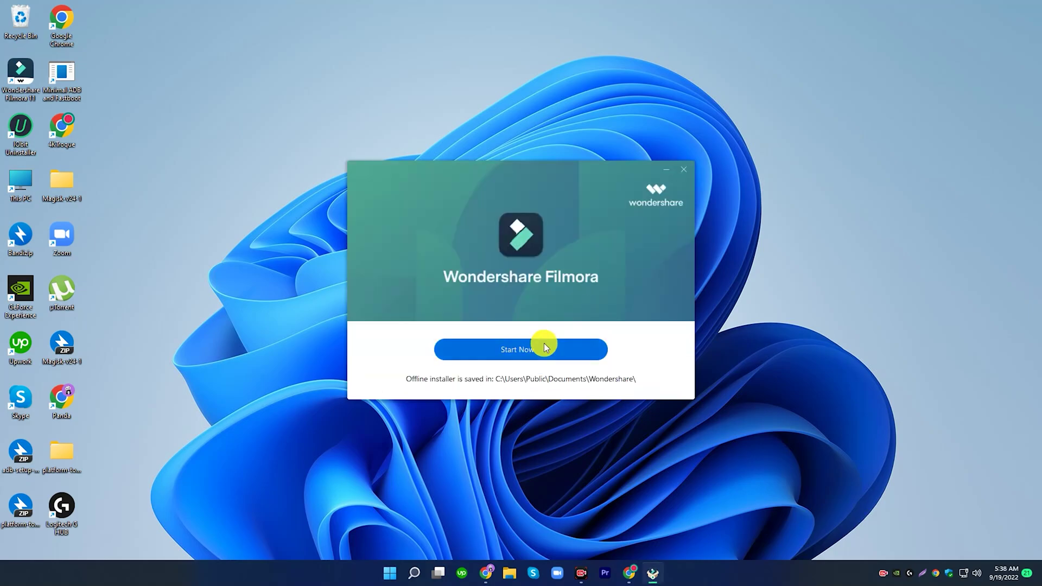
left_click(545, 348)
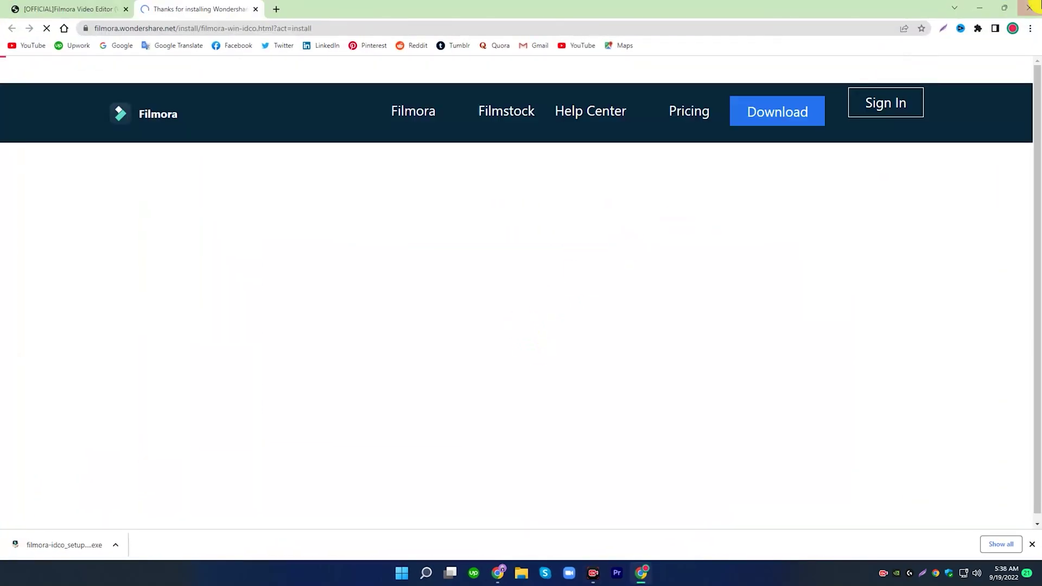
left_click(1029, 7)
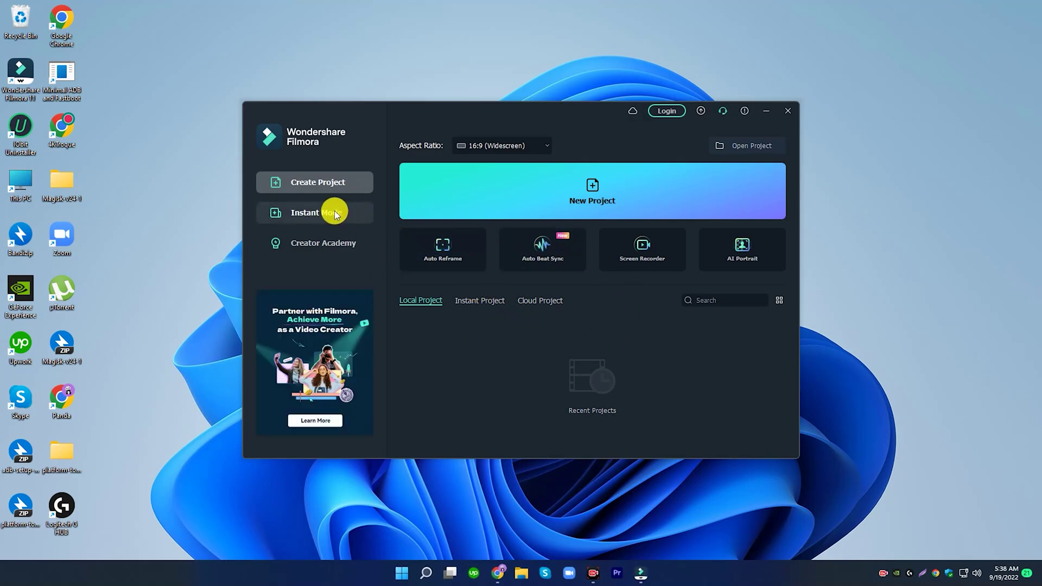
Step: Create a new project with the 16:9 (Widescreen) aspect ratio
left_click(516, 144)
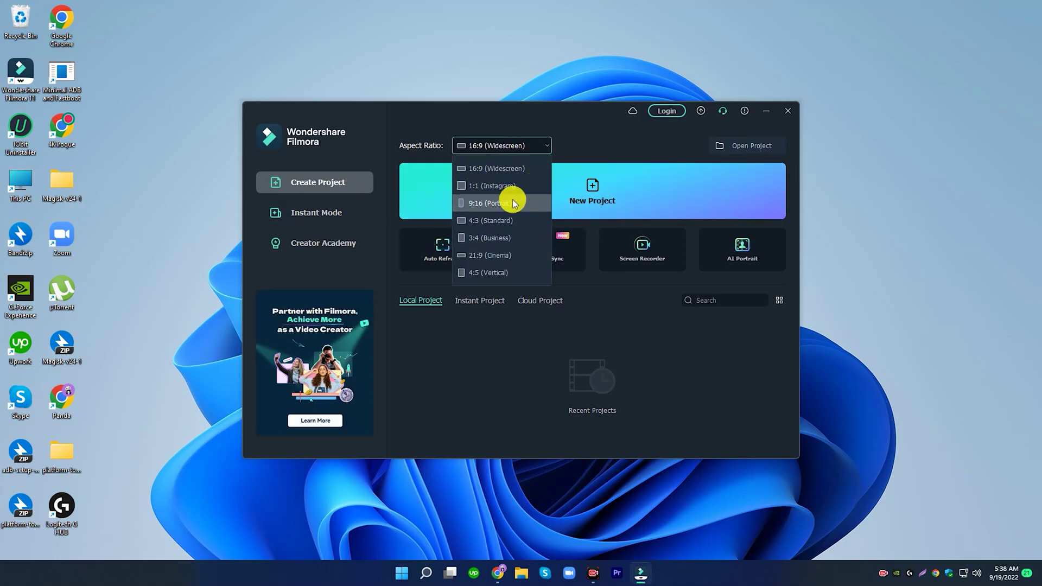
left_click(523, 169)
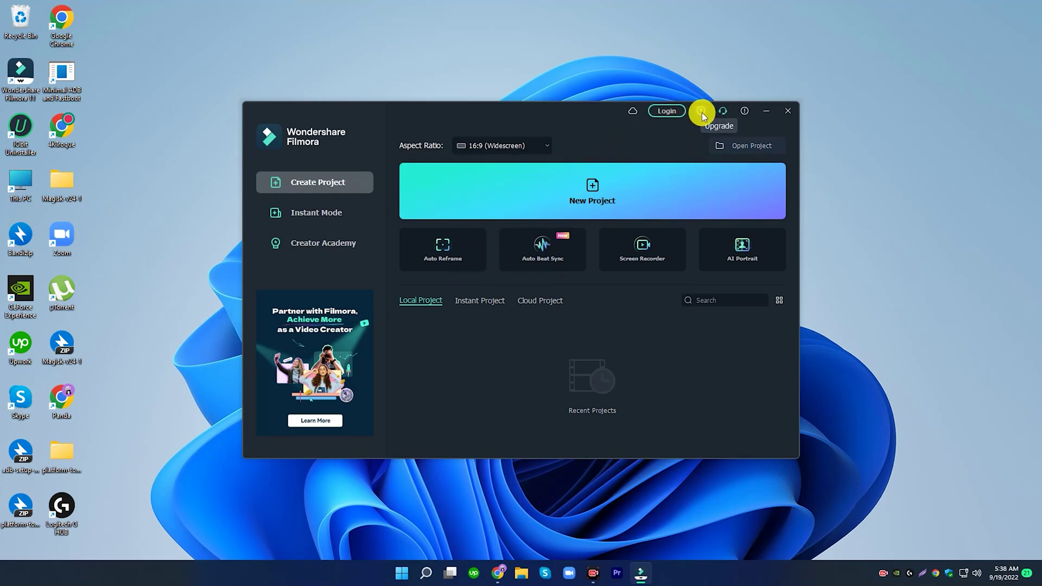
left_click(744, 111)
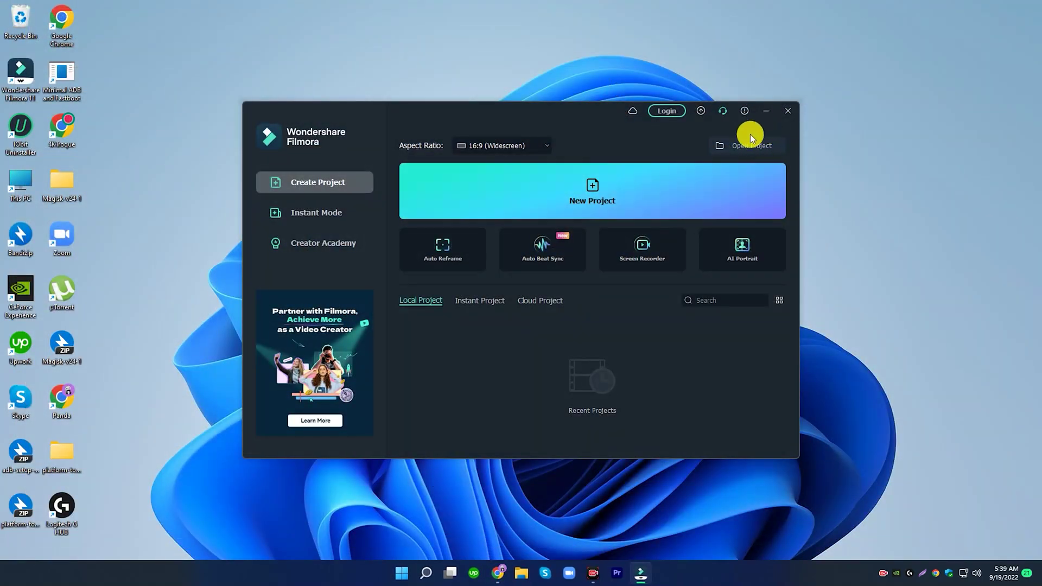
left_click(744, 110)
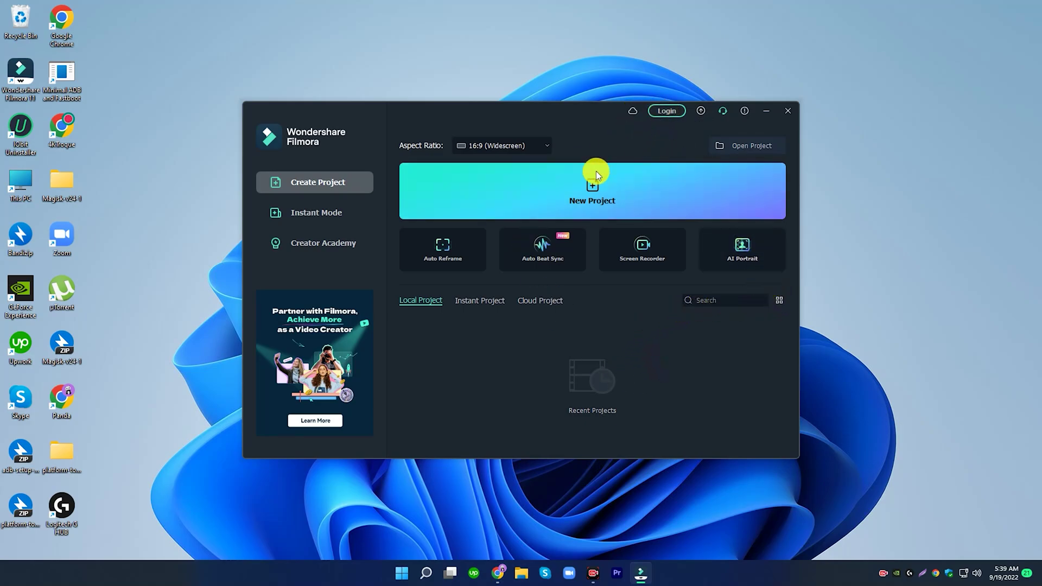
left_click(592, 198)
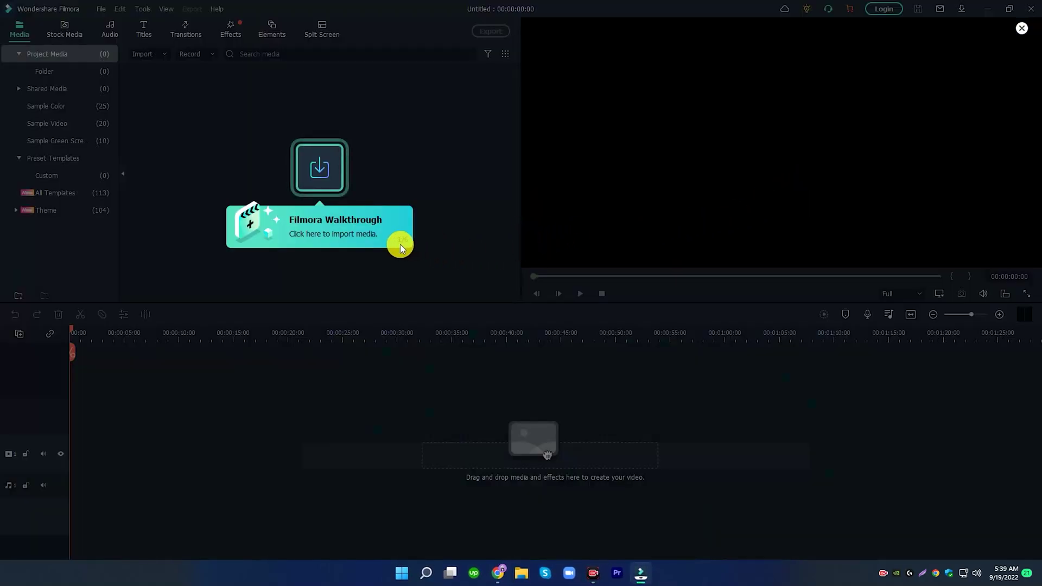
Step: Import the "user guide" sample video from the Preset Video folder as the walkthrough directs
left_click(316, 190)
left_click(285, 214)
left_click(422, 154)
left_click(318, 169)
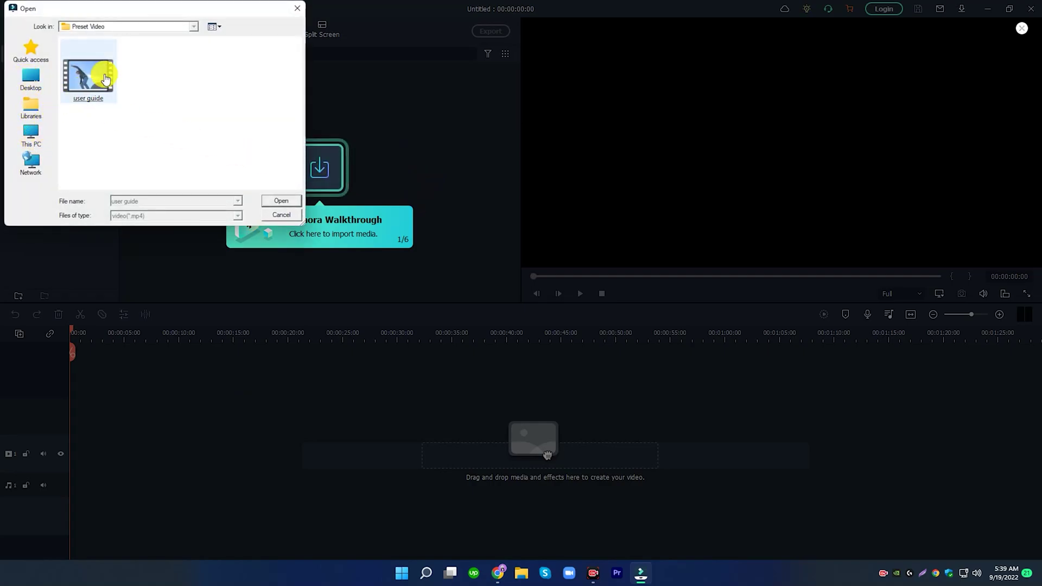
left_click(281, 200)
Step: Place the "user guide" clip on the timeline with the RGB Stroke effect on the track above, and play the preview
left_click_drag(273, 150, 175, 432)
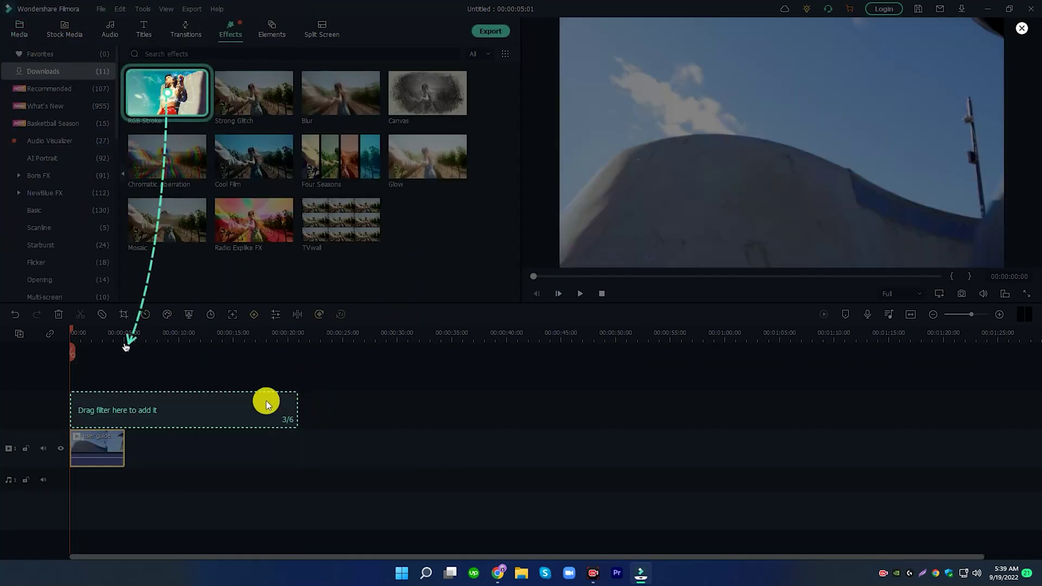
mouse_move(177, 92)
left_mouse_down()
mouse_move(121, 418)
mouse_move(125, 410)
left_mouse_up()
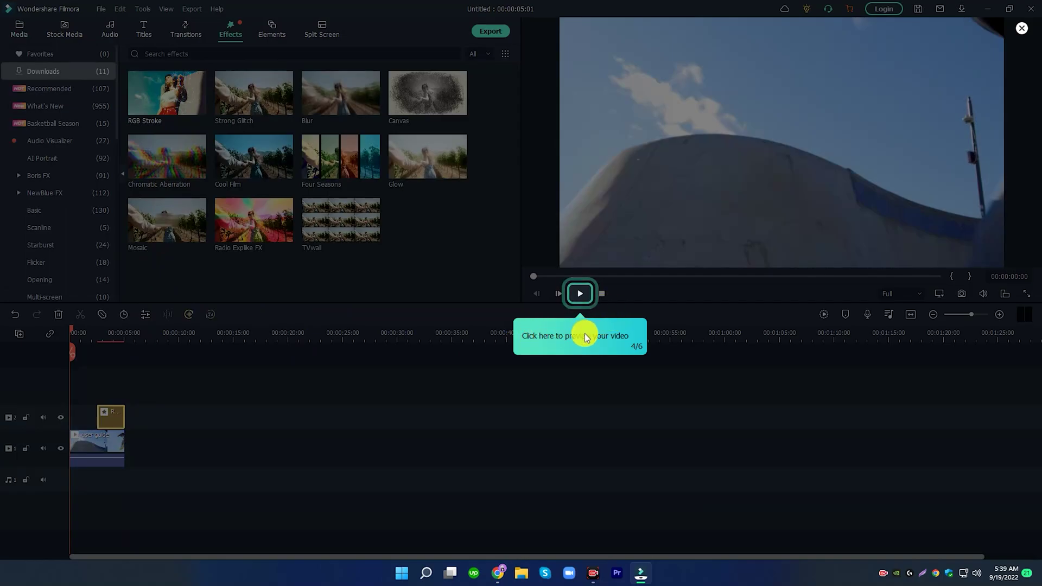
left_click(582, 294)
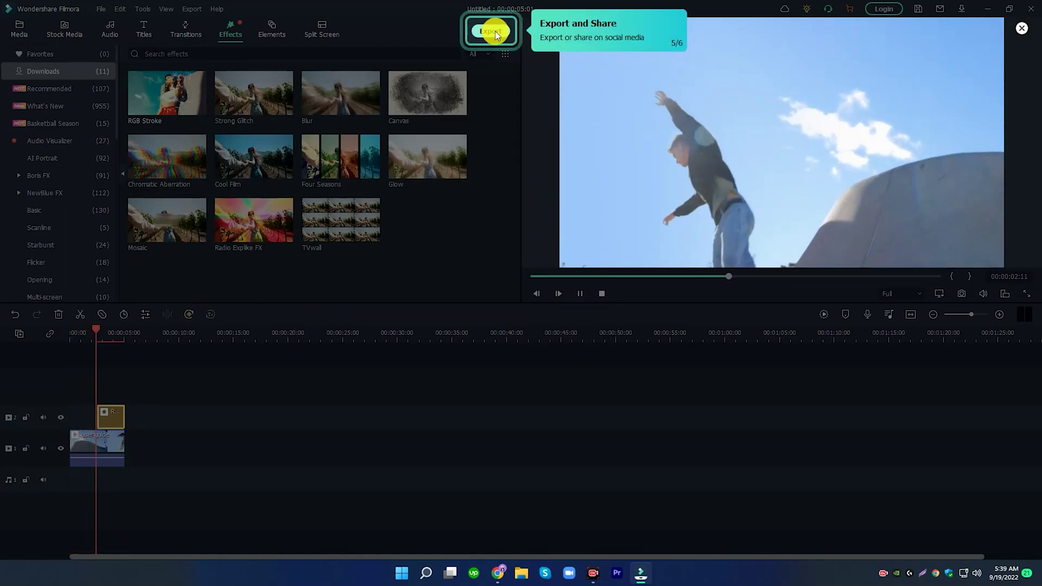
Step: Export the project as an MP4 named My Video with the DEFAULT preset, and close the output folder
left_click(491, 30)
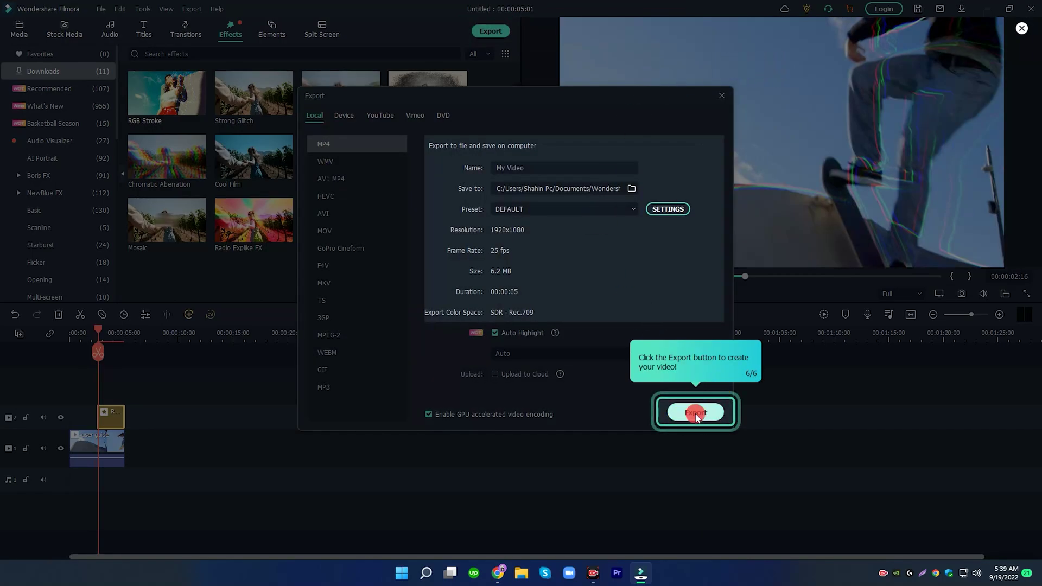
left_click(697, 414)
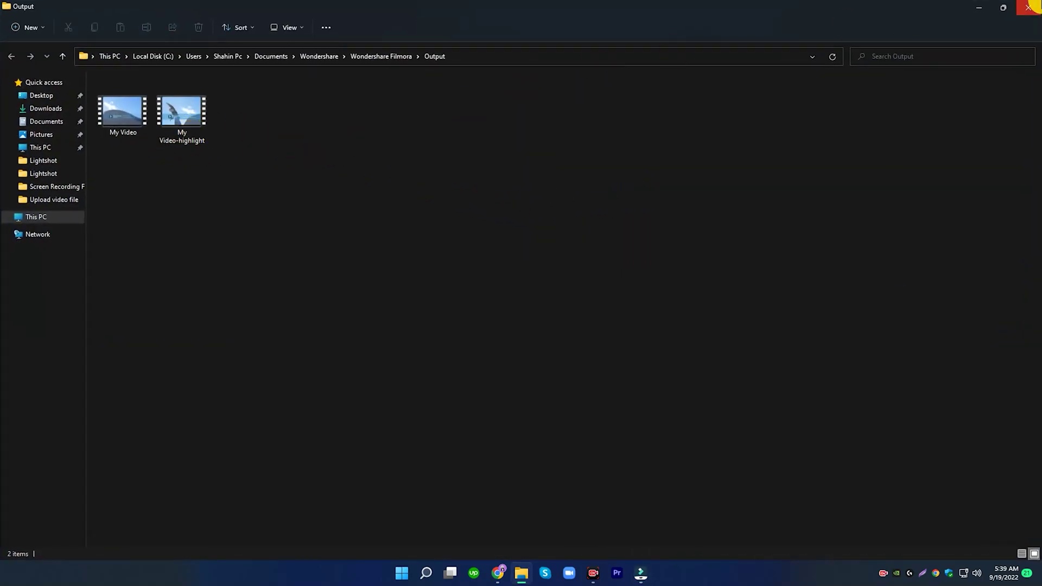
left_click(1030, 7)
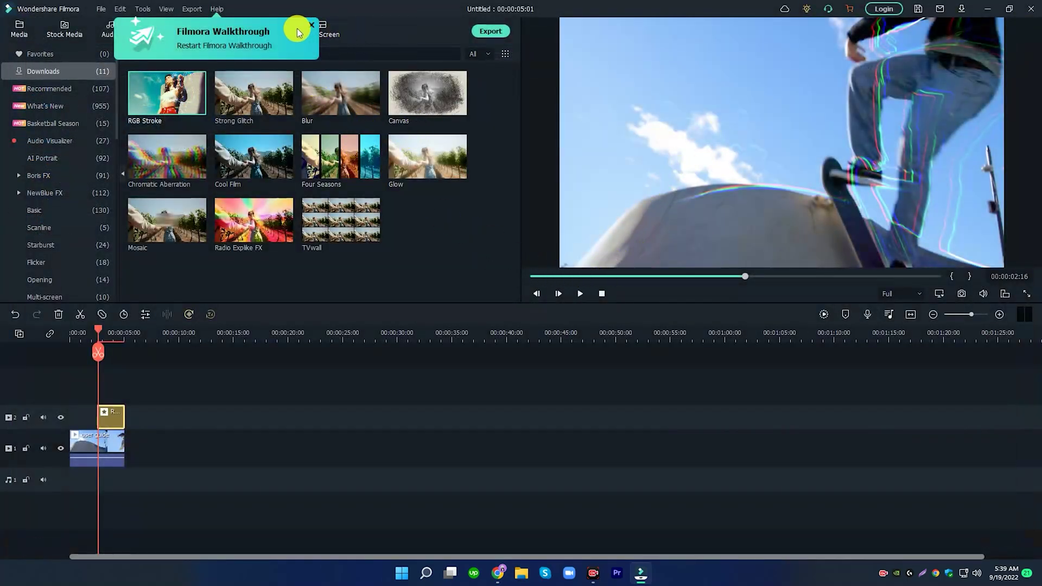
Step: Dismiss the walkthrough and similar-assets tips, and close the project without saving it
left_click(311, 24)
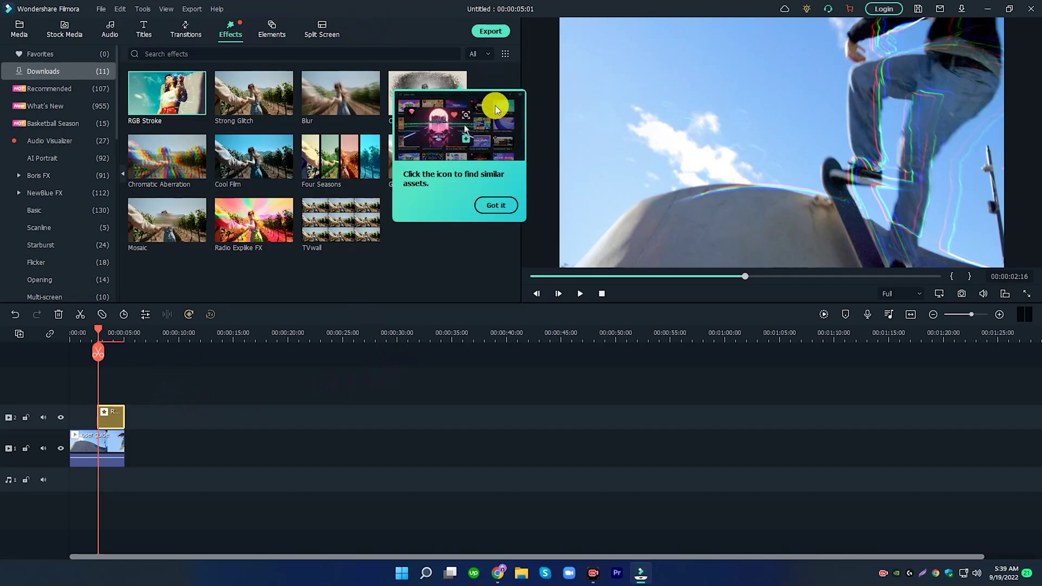
left_click(494, 207)
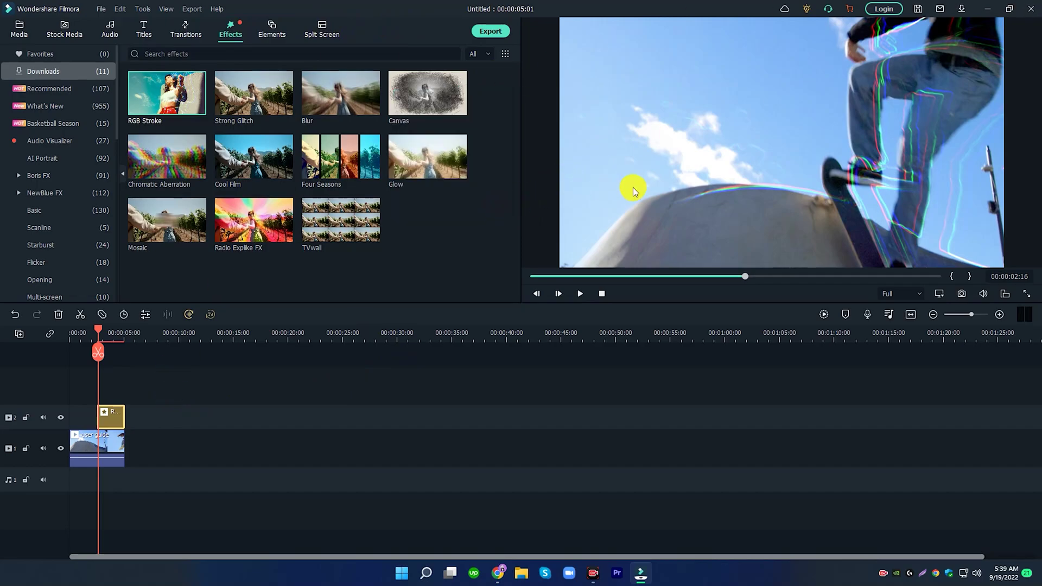
left_click(1039, 9)
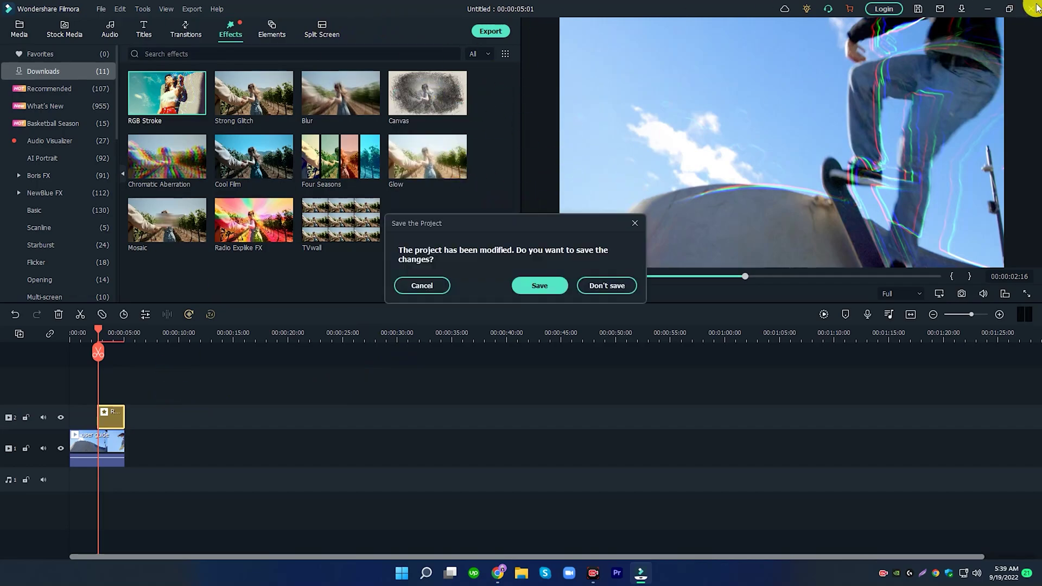
left_click(600, 285)
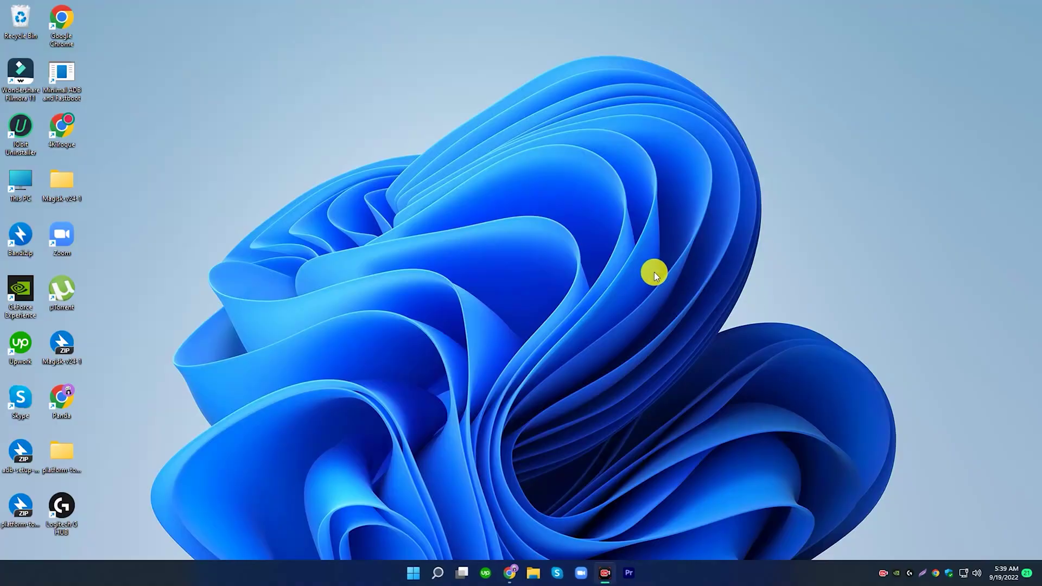
Step: Create a new project and import the "how to see laptop serial number" video from the Downloads folder
left_click(591, 189)
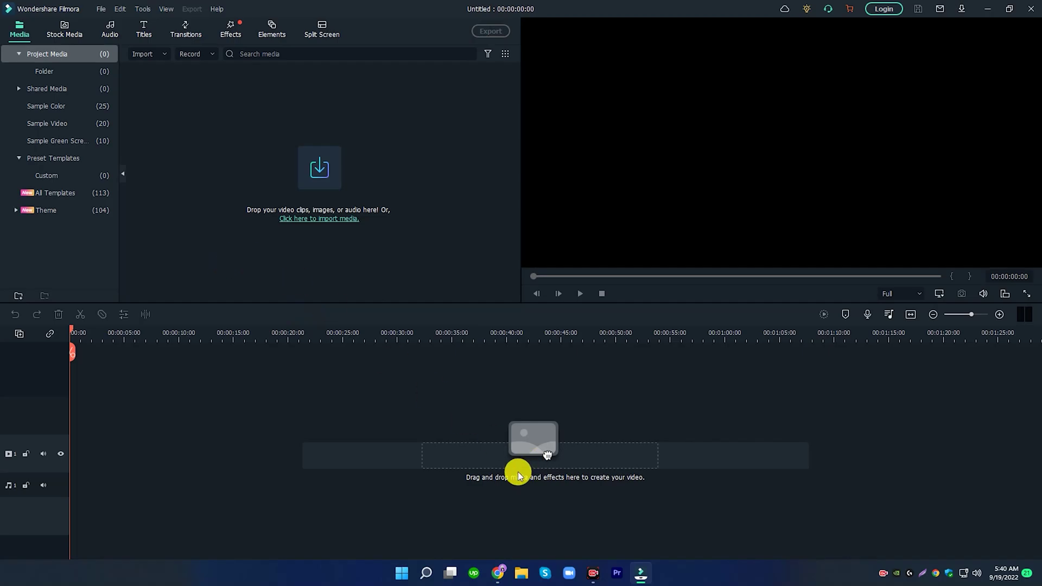
left_click(334, 163)
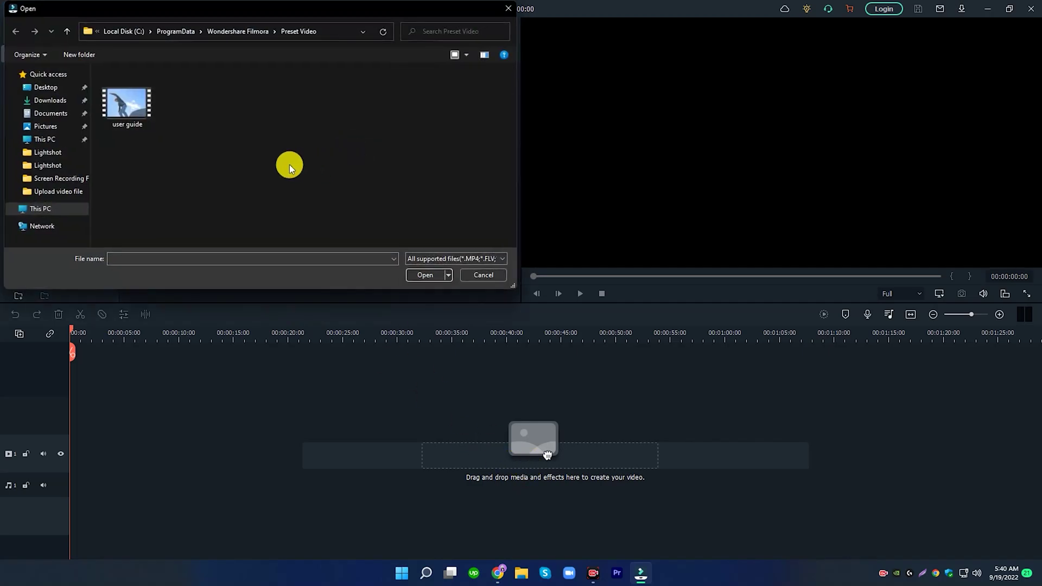
left_click(54, 101)
double_click(128, 111)
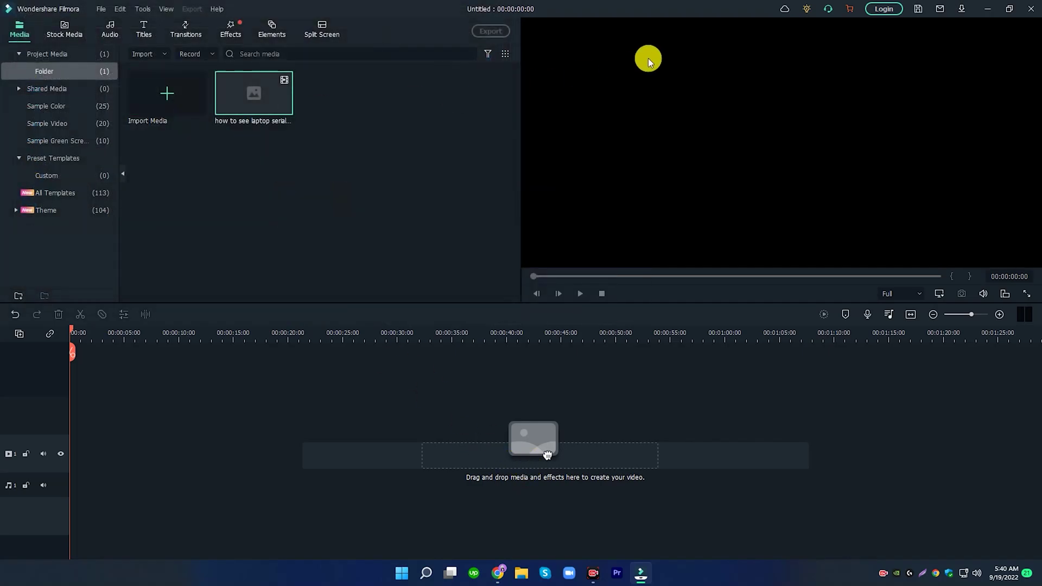
Step: Add the "how to see laptop serial number" clip to the timeline and match the project settings to the media at 1920 x 1080 60fps
mouse_move(271, 105)
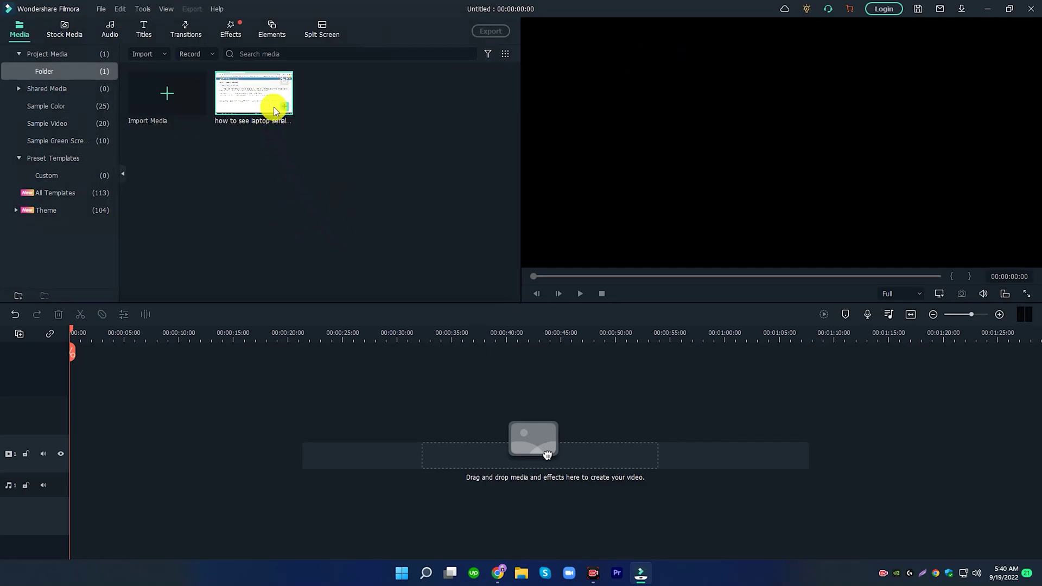
left_click(283, 108)
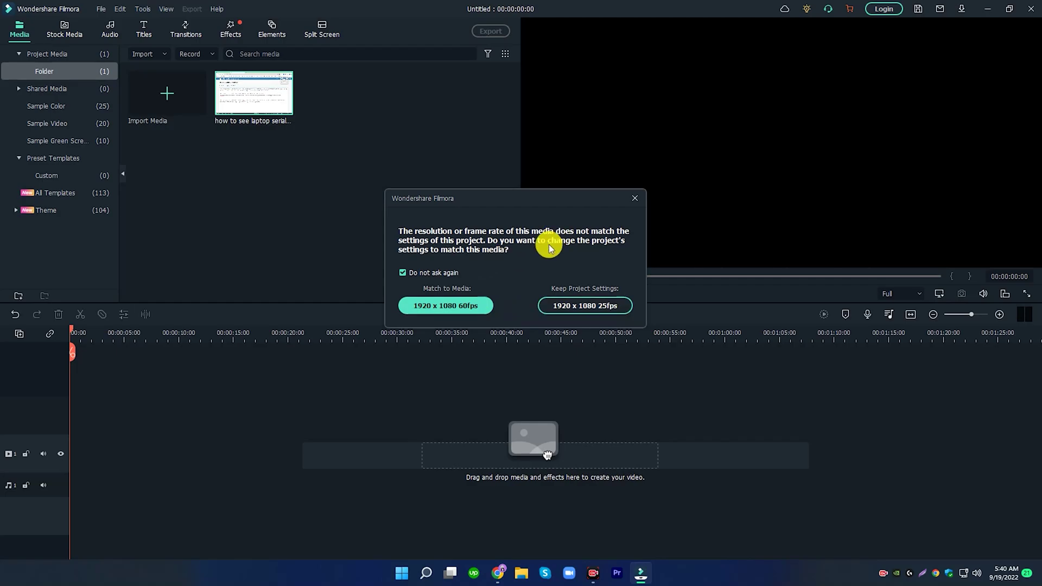
left_click(440, 307)
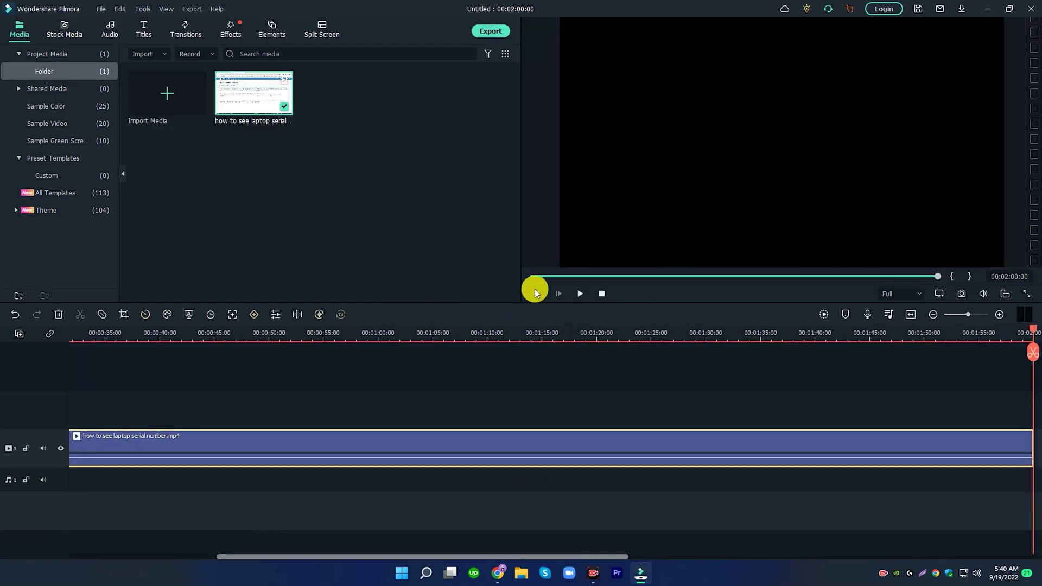
Step: Scrub the playhead near the start of the clip to 00:00:03:26 to preview the footage there
left_click_drag(431, 556, 242, 559)
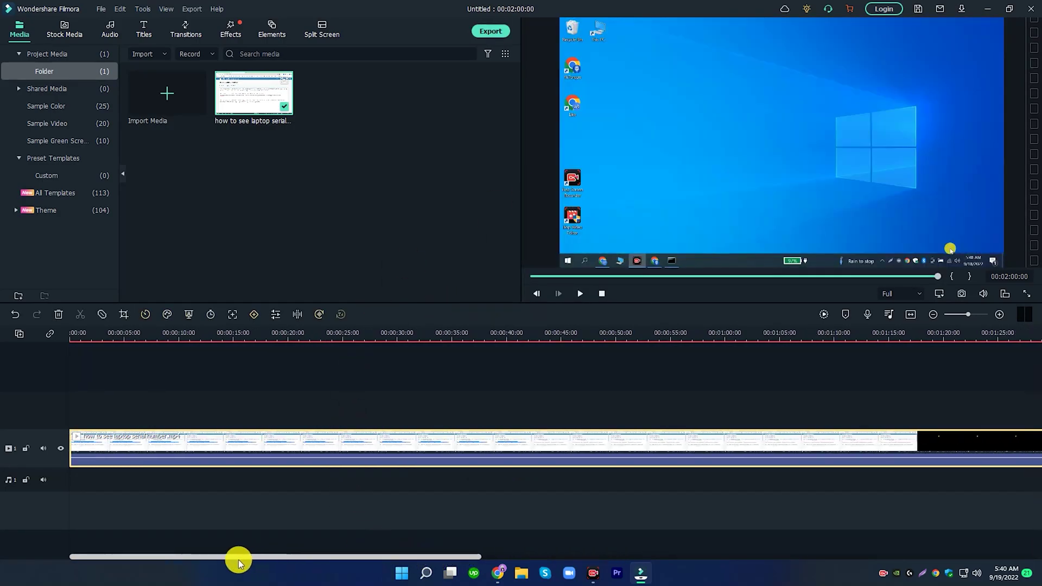
left_click(174, 336)
left_click_drag(175, 336, 107, 354)
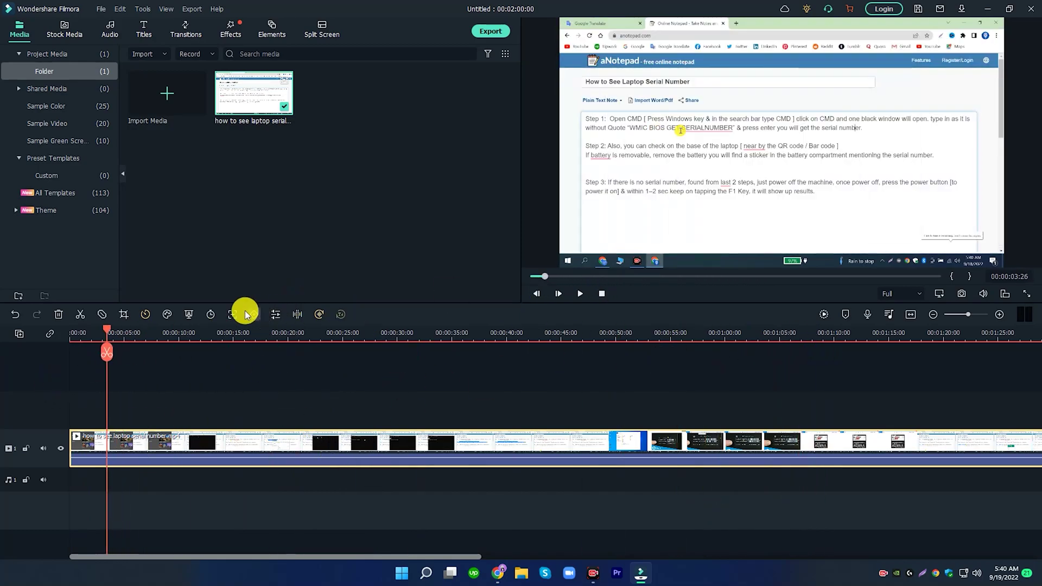
Step: Close the untitled project
left_click(1035, 8)
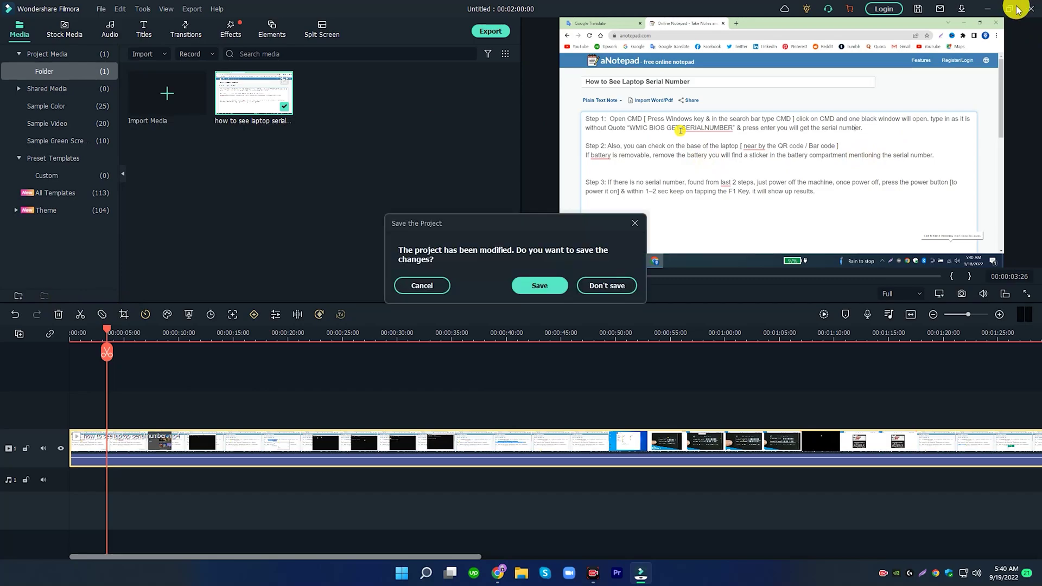